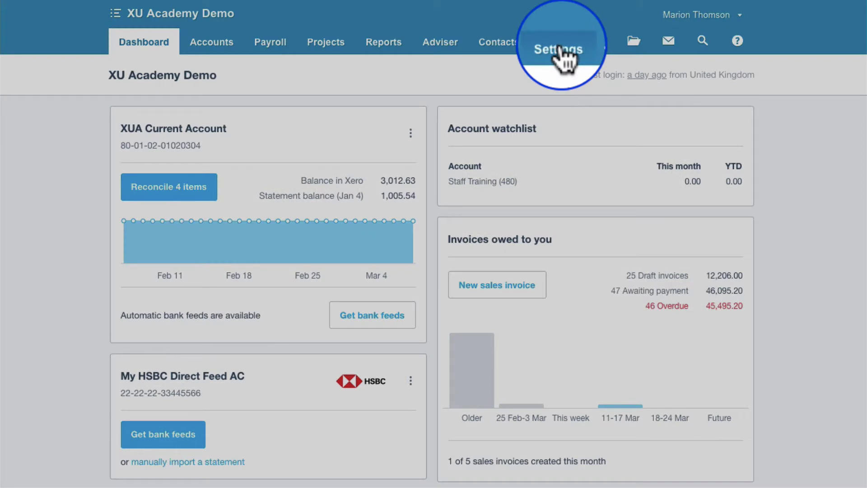
Go to General Settings and open the Tracking page listing the Job category
{"action": "left_click", "coordinate": [561, 50]}
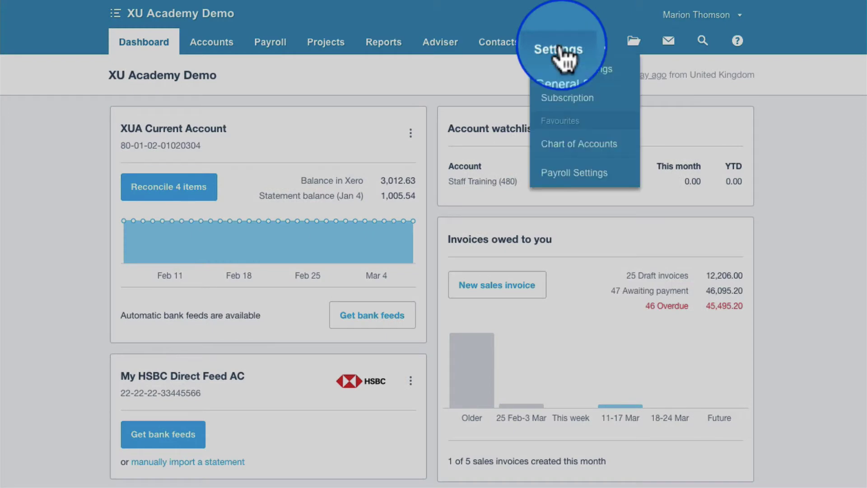
{"action": "left_click", "coordinate": [570, 74]}
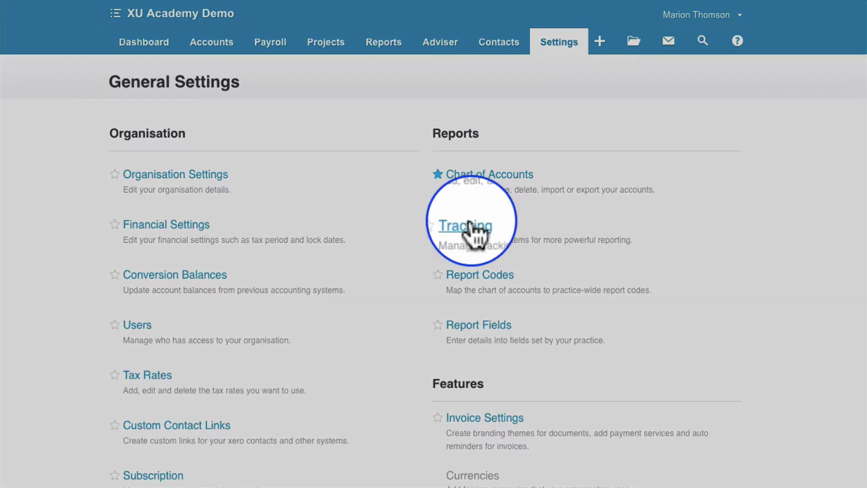
{"action": "left_click", "coordinate": [471, 224]}
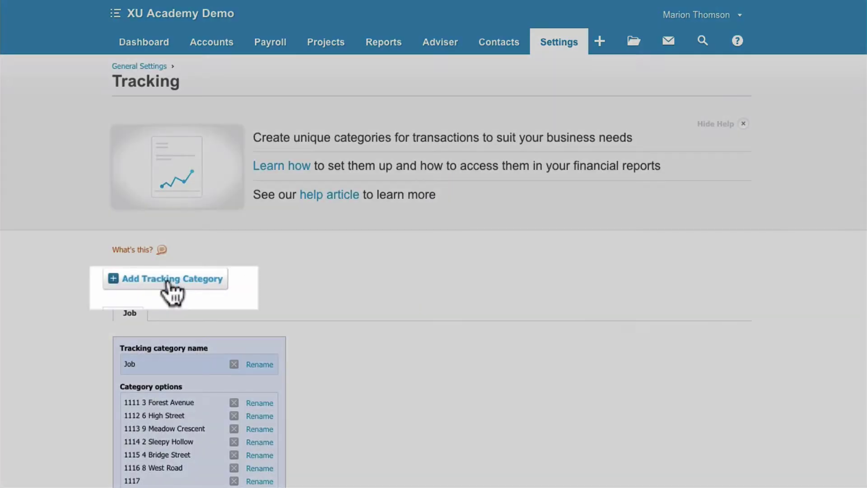
Add a tracking category named Property with options 12 HS, 23 GC and 55 AL
{"action": "left_click", "coordinate": [168, 279]}
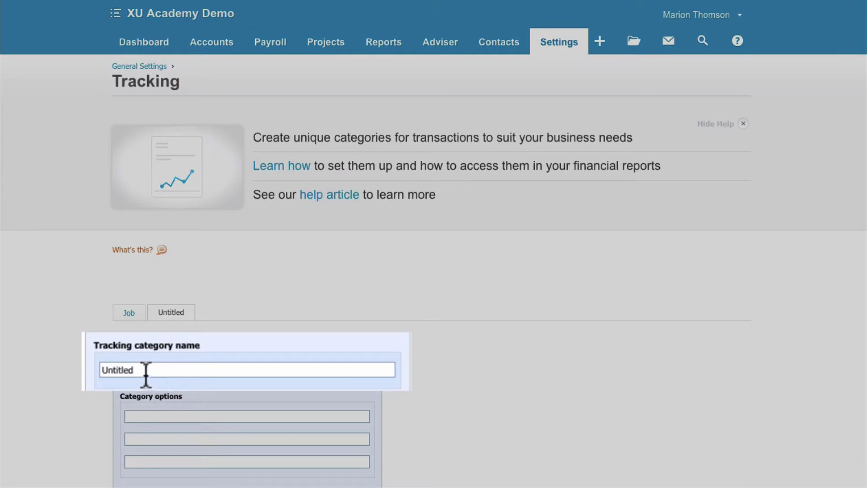
{"action": "left_click_drag", "start_coordinate": [146, 369], "coordinate": [125, 369]}
{"action": "type", "text": "Propert"}
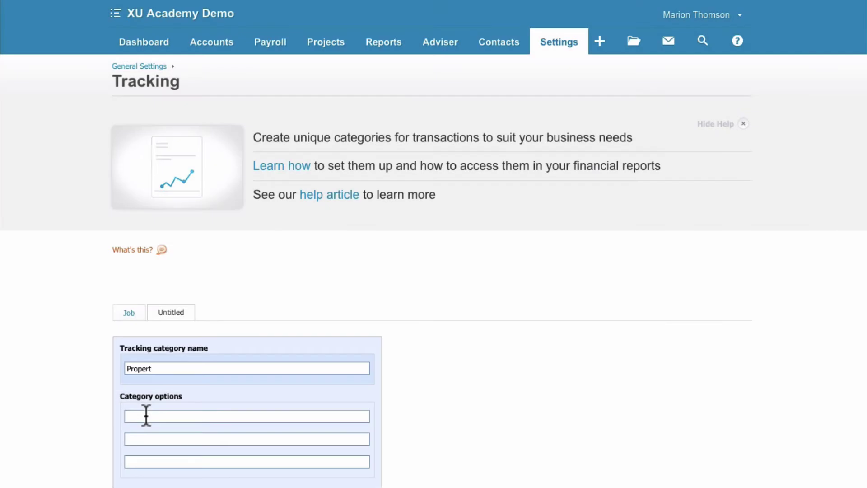
{"action": "left_click", "coordinate": [146, 415]}
{"action": "type", "text": "12"}
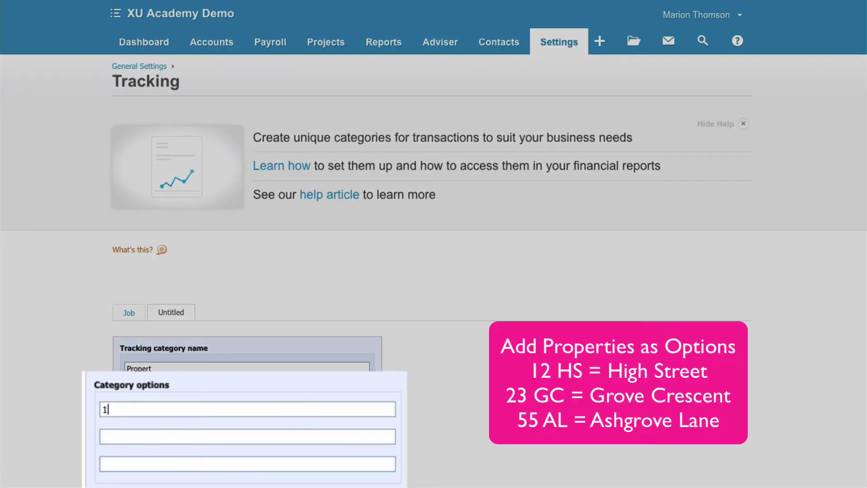
{"action": "type", "text": " HS"}
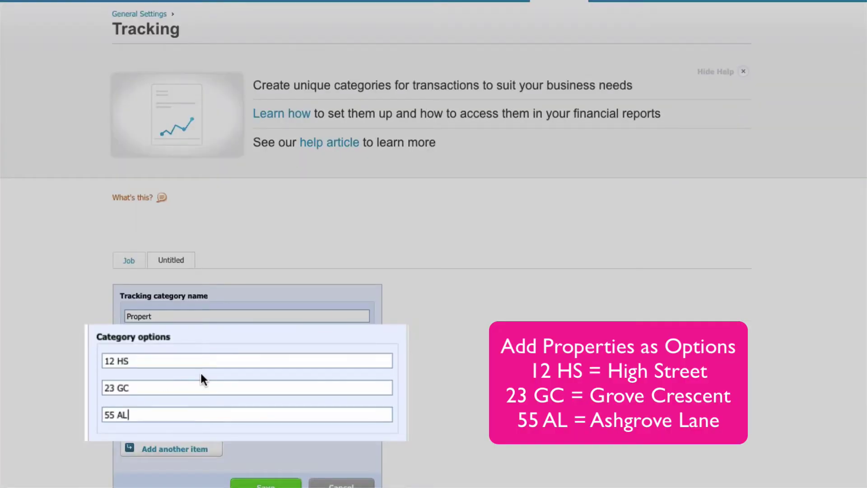
{"action": "scroll", "coordinate": [200, 371], "scroll_direction": "down", "scroll_amount": 1}
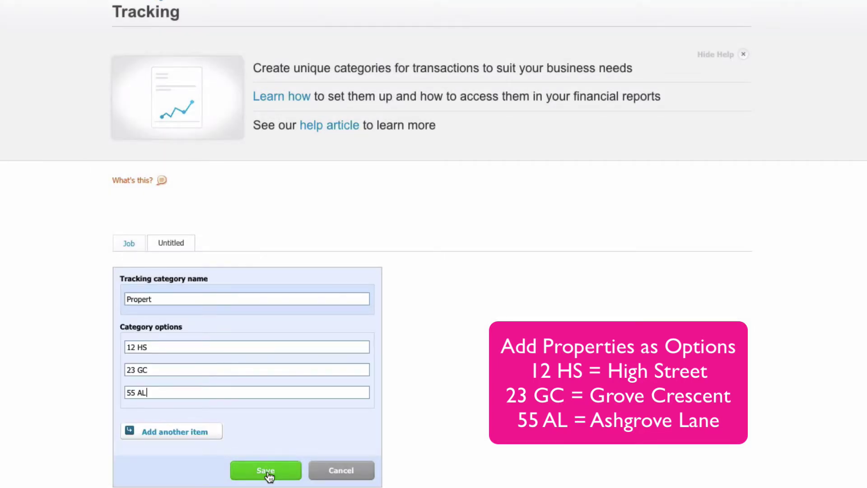
{"action": "left_click", "coordinate": [159, 299]}
{"action": "type", "text": "Property"}
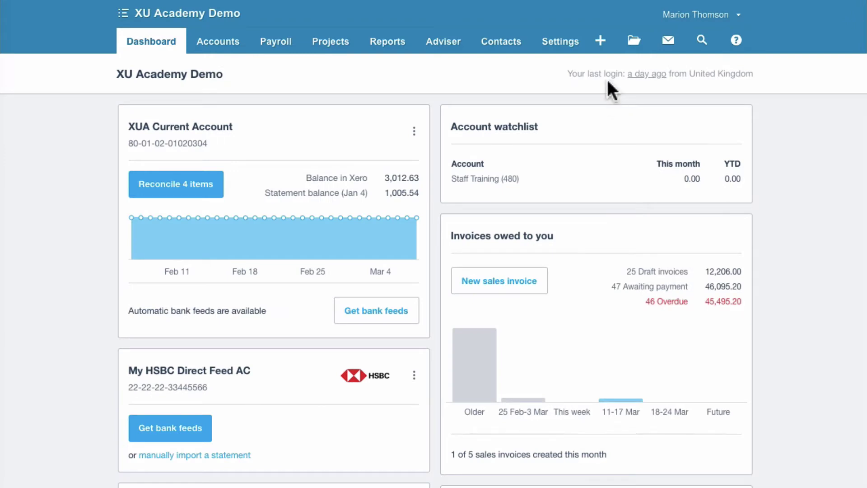
Start a sales invoice dated 1 Mar 2018 for 'Property rental for March', quantity 1 at 1,200
{"action": "left_click", "coordinate": [601, 43]}
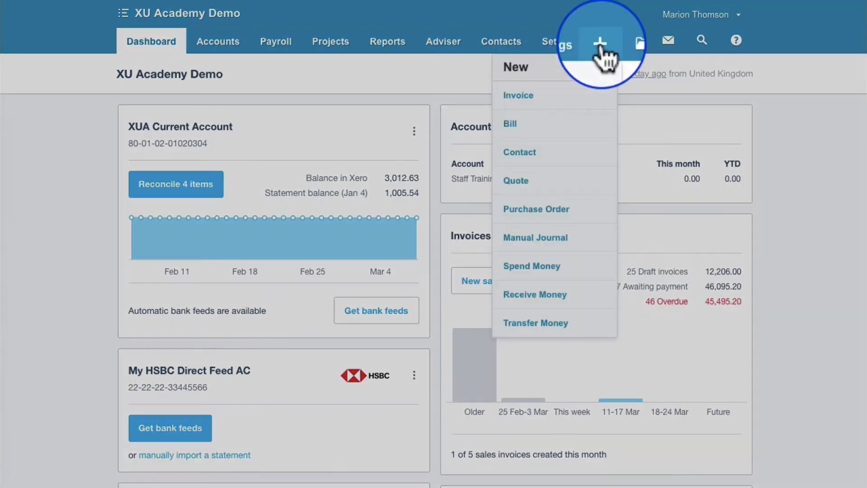
{"action": "left_click", "coordinate": [527, 98]}
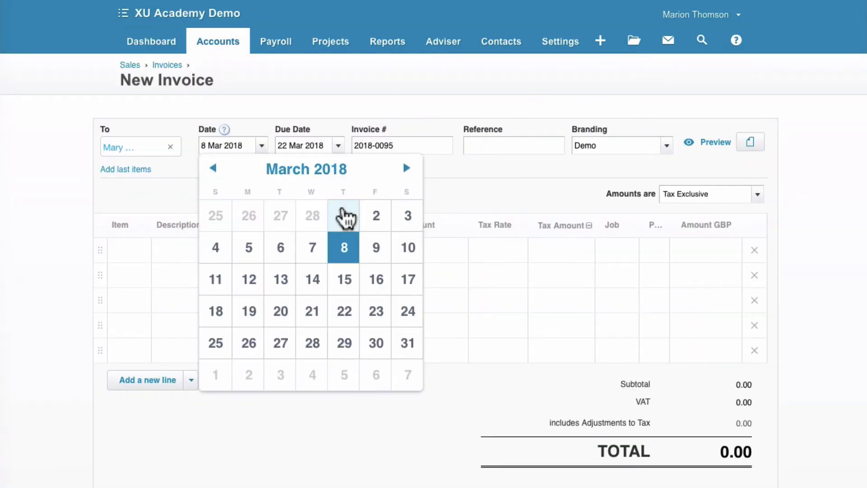
{"action": "left_click", "coordinate": [344, 217]}
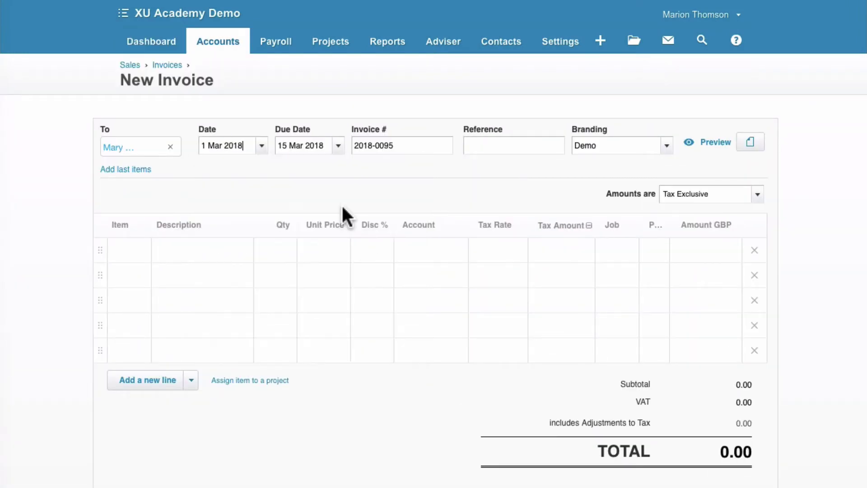
{"action": "key", "text": "Tab"}
{"action": "key", "text": "Tab"}
{"action": "key", "text": "Tab"}
{"action": "key", "text": "Tab"}
{"action": "key", "text": "Tab"}
{"action": "key", "text": "Tab"}
Code the line to account 207 at 20% VAT and tag it to property 12 HS
{"action": "key", "text": "Tab"}
{"action": "type", "text": "Property rental for March"}
{"action": "key", "text": "Tab"}
{"action": "type", "text": "1"}
{"action": "key", "text": "Tab"}
{"action": "type", "text": "1,200"}
{"action": "key", "text": "Tab"}
{"action": "key", "text": "Tab"}
{"action": "type", "text": "207"}
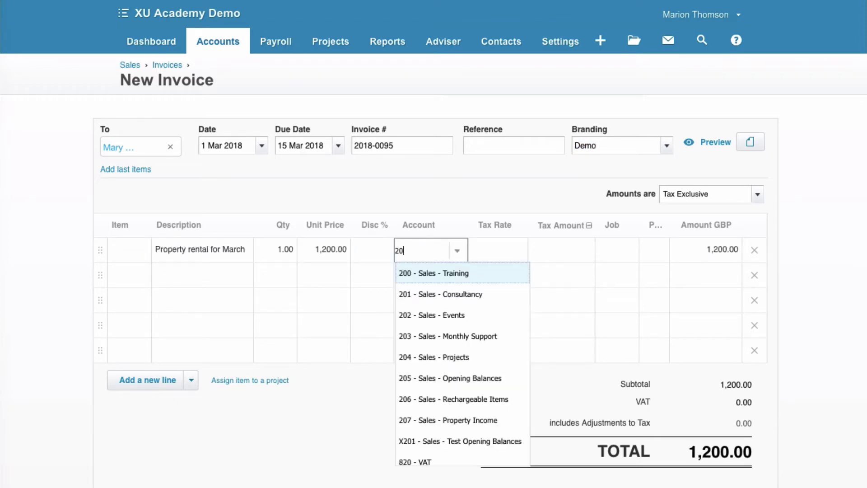
{"action": "key", "text": "Tab"}
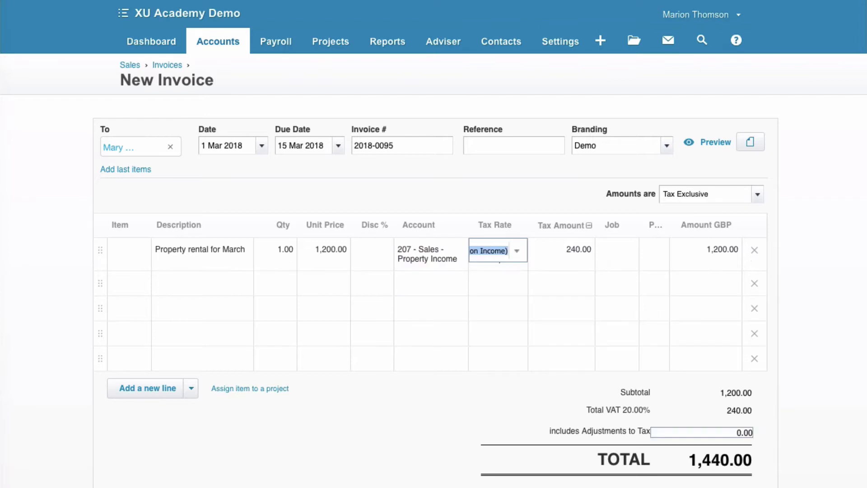
{"action": "key", "text": "Tab"}
{"action": "key", "text": "Tab"}
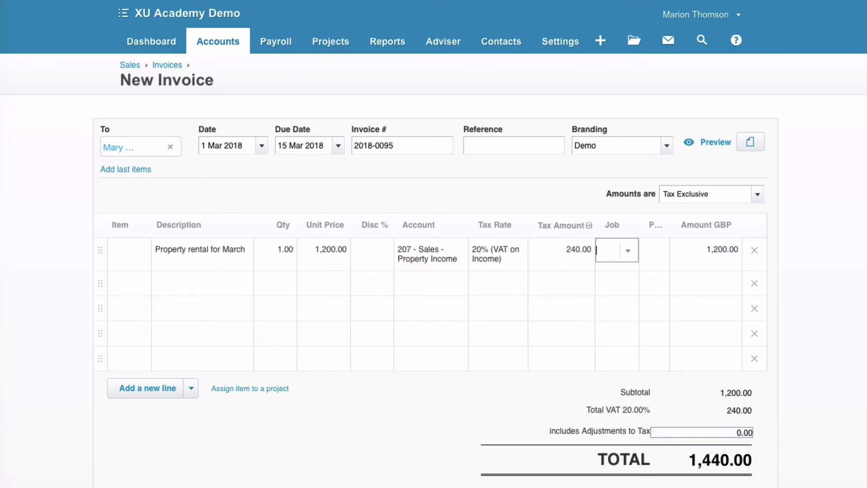
{"action": "key", "text": "Tab"}
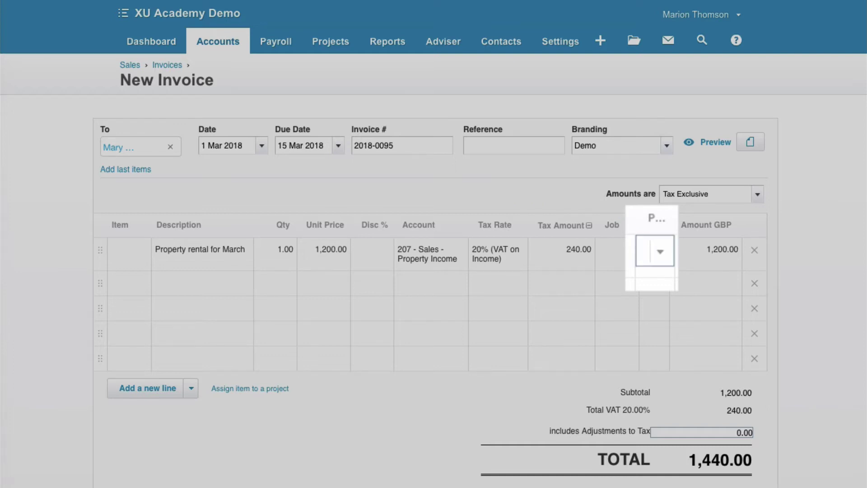
{"action": "key", "text": "Down"}
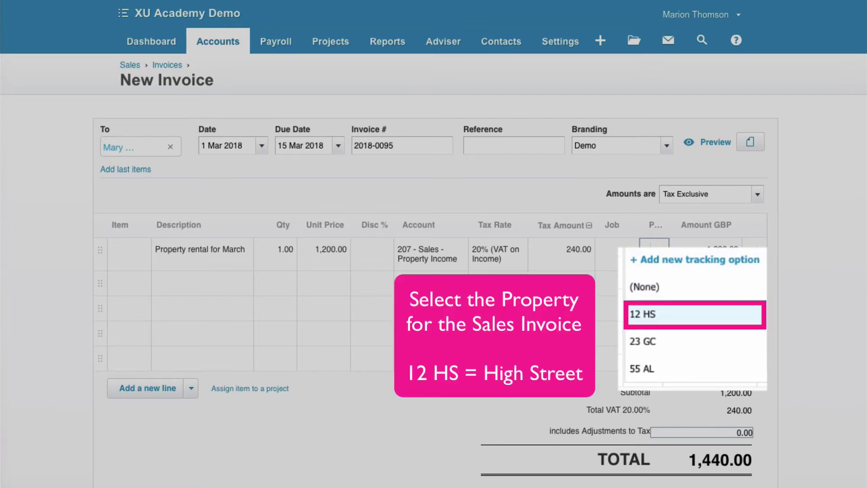
{"action": "key", "text": "Return"}
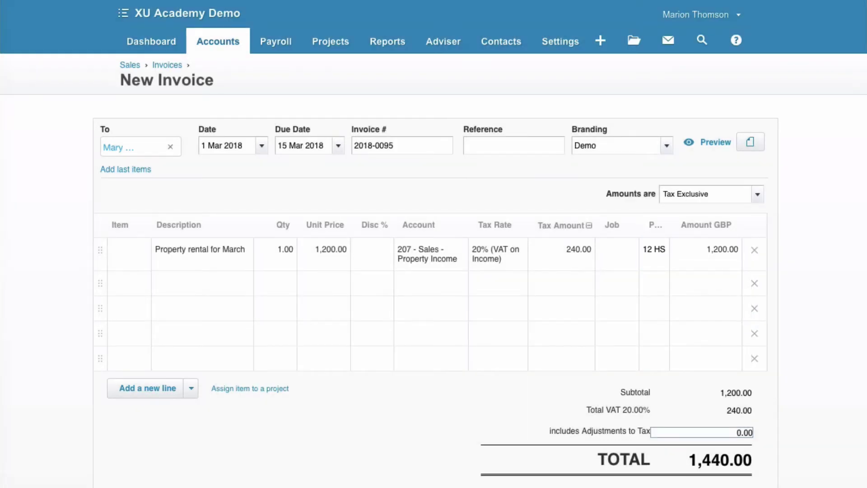
{"action": "scroll", "coordinate": [434, 244], "scroll_direction": "down", "scroll_amount": 3}
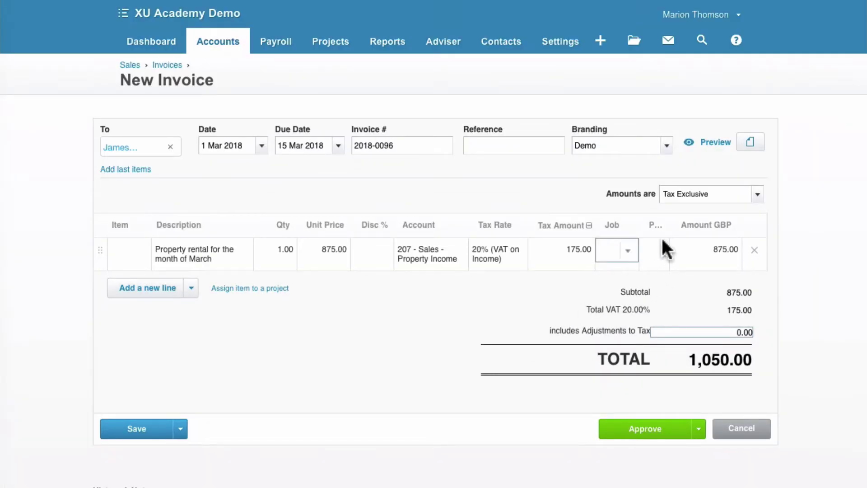
Tag the 875.00 rental invoice to property 23 GC and approve it
{"action": "left_click", "coordinate": [655, 248]}
{"action": "left_click", "coordinate": [658, 251]}
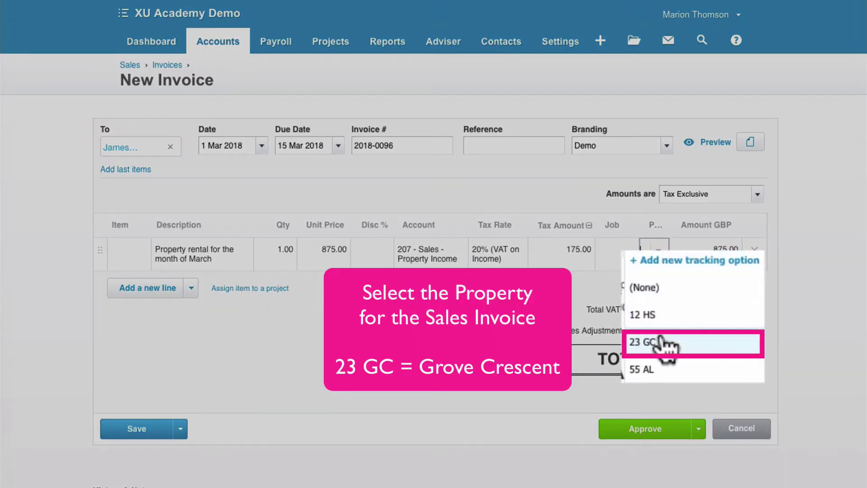
{"action": "left_click", "coordinate": [663, 344]}
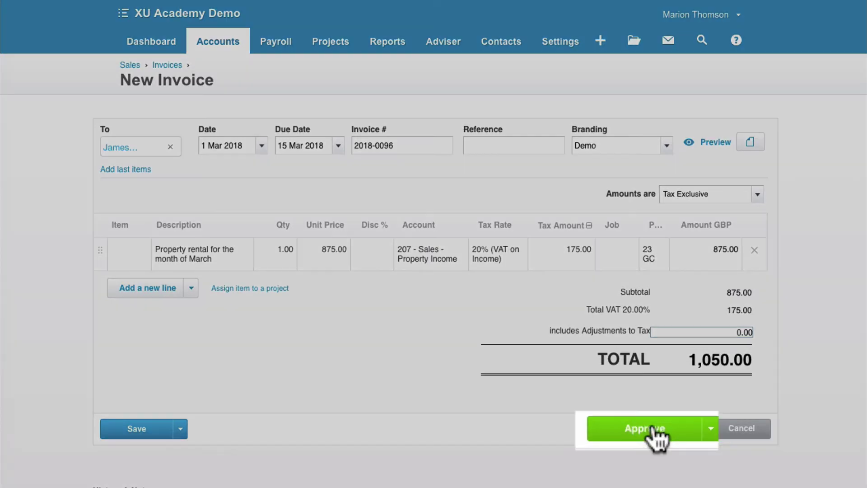
{"action": "left_click", "coordinate": [653, 427]}
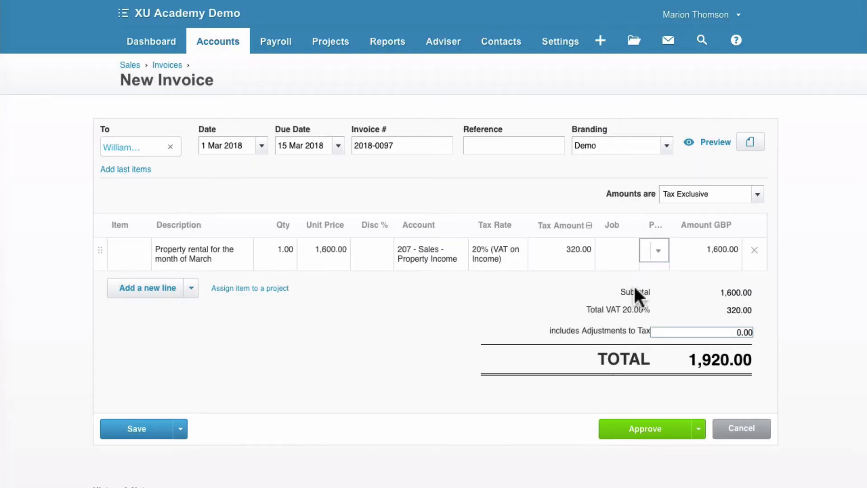
Tag the 1,600.00 rental invoice to property 55 AL and approve it
{"action": "left_click", "coordinate": [659, 249]}
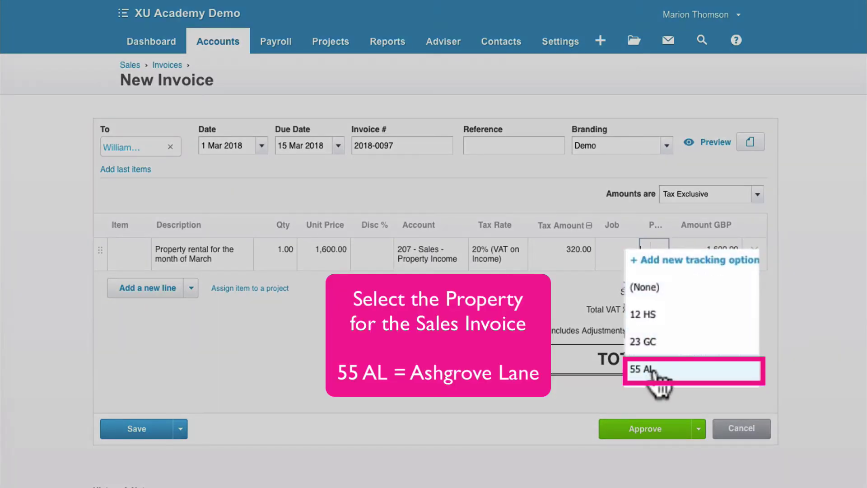
{"action": "left_click", "coordinate": [652, 370]}
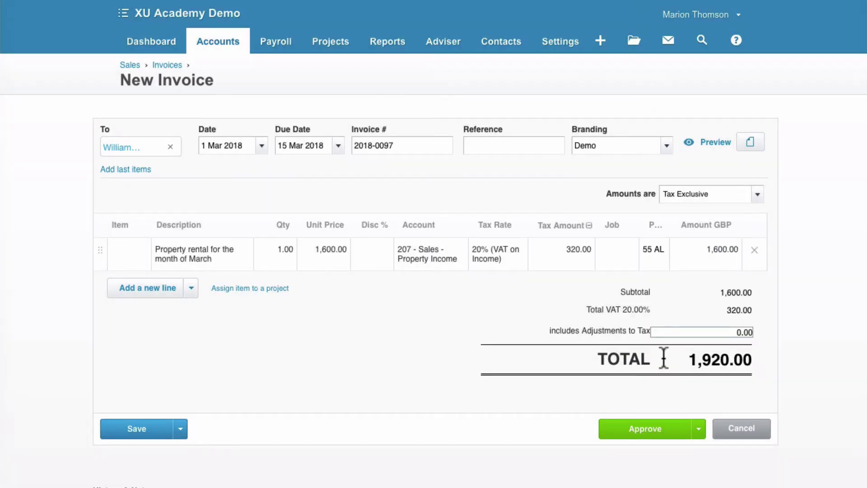
{"action": "left_click", "coordinate": [644, 428]}
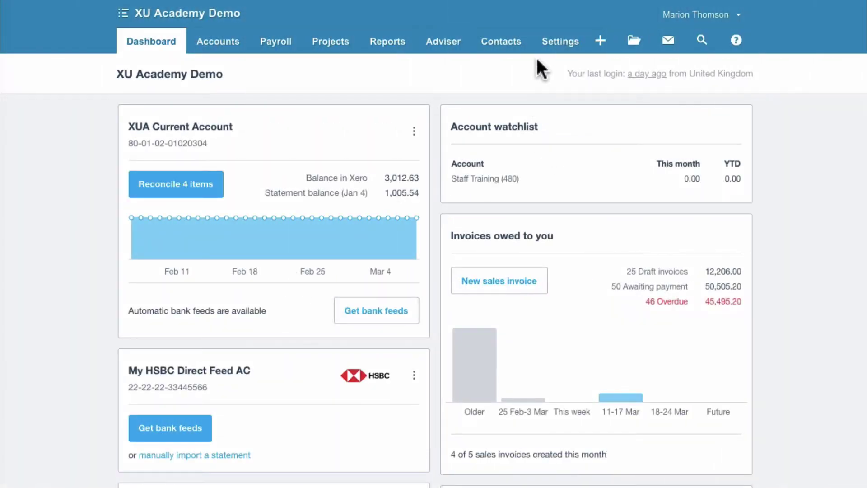
Start a new bill from supplier Grass Guzzlers
{"action": "left_click", "coordinate": [601, 43]}
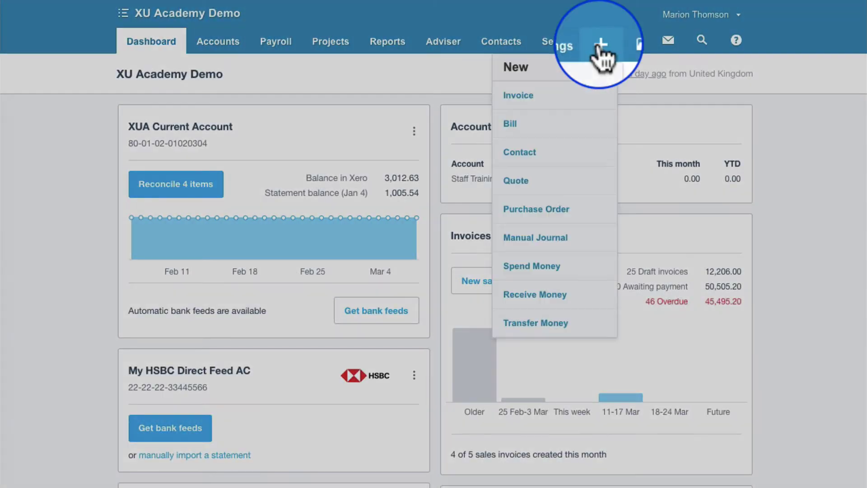
{"action": "left_click", "coordinate": [540, 125]}
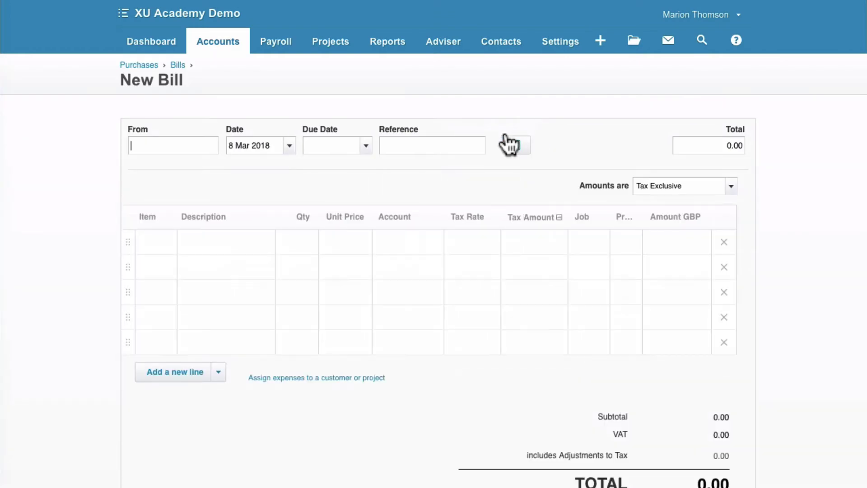
{"action": "type", "text": "Grass"}
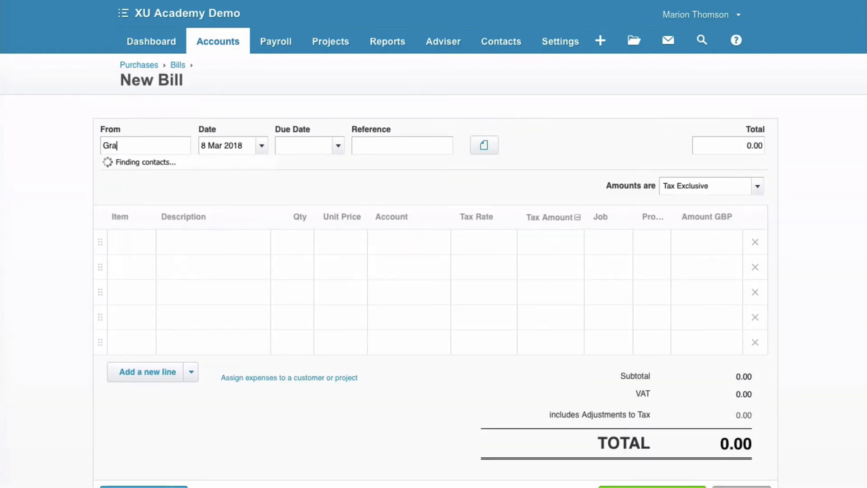
{"action": "left_click", "coordinate": [151, 168]}
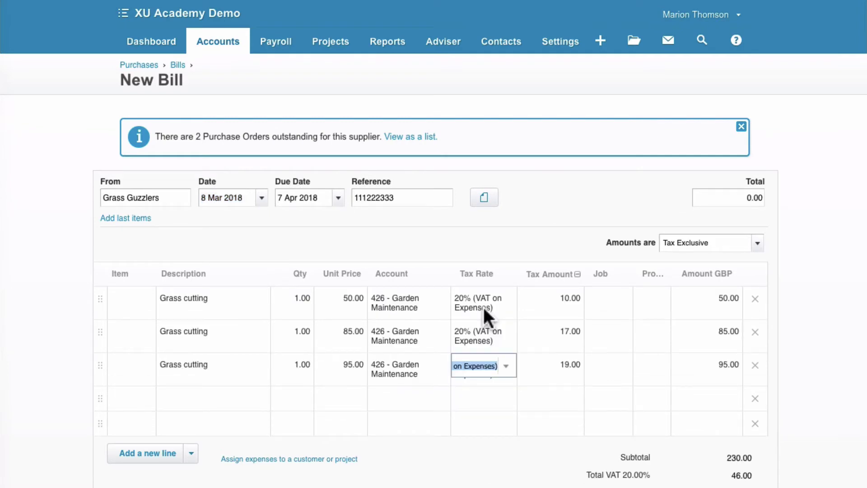
Tag the three grass-cutting lines to properties 12 HS, 23 GC and 55 AL
{"action": "left_click", "coordinate": [650, 297]}
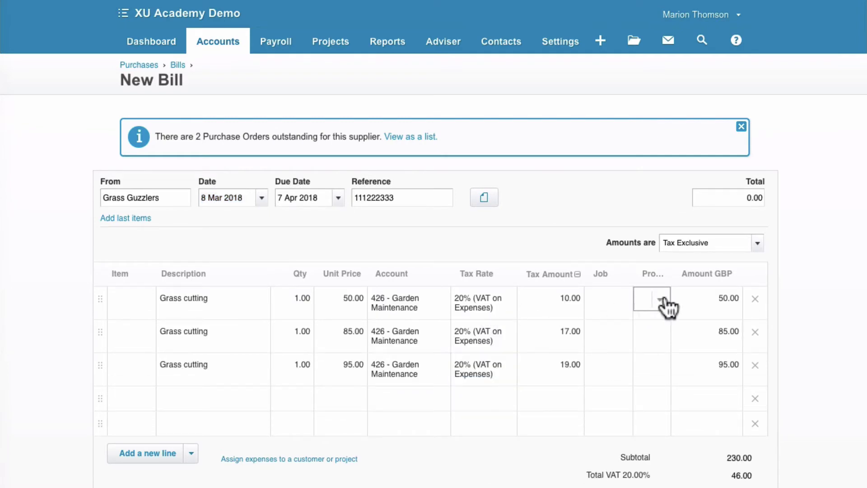
{"action": "left_click", "coordinate": [662, 302]}
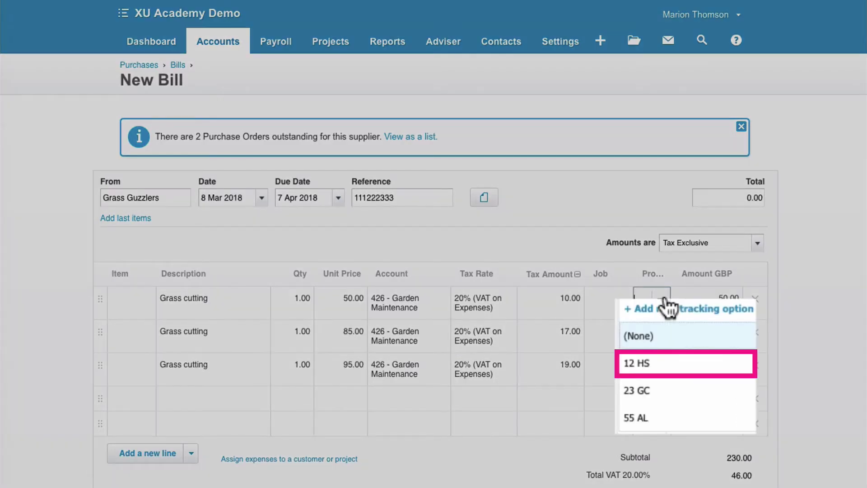
{"action": "left_click", "coordinate": [660, 365]}
{"action": "left_click", "coordinate": [661, 337]}
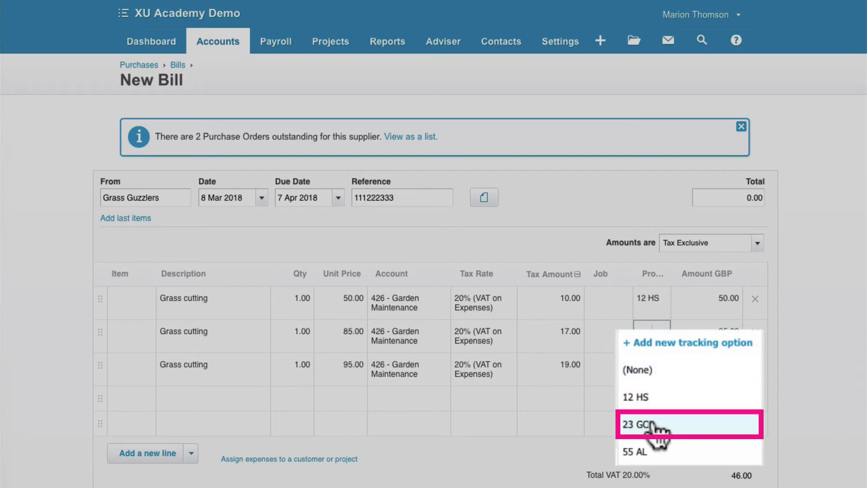
{"action": "left_click", "coordinate": [652, 424]}
{"action": "left_click", "coordinate": [652, 368]}
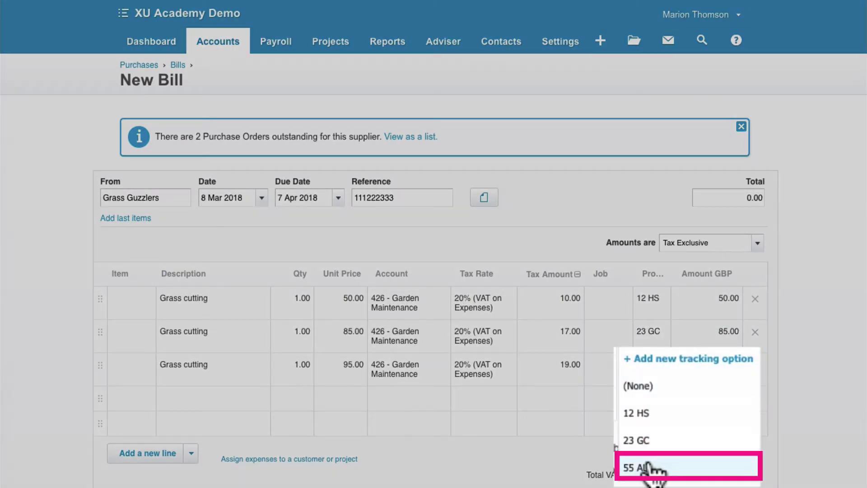
{"action": "left_click", "coordinate": [646, 464]}
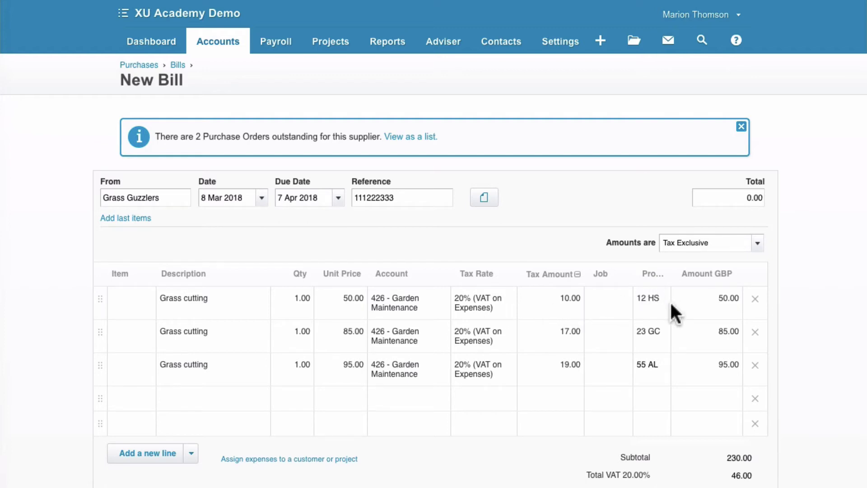
Approve the Grass Guzzlers bill and the 114.00 Staples stationery bill
{"action": "scroll", "coordinate": [670, 300], "scroll_direction": "down", "scroll_amount": 5}
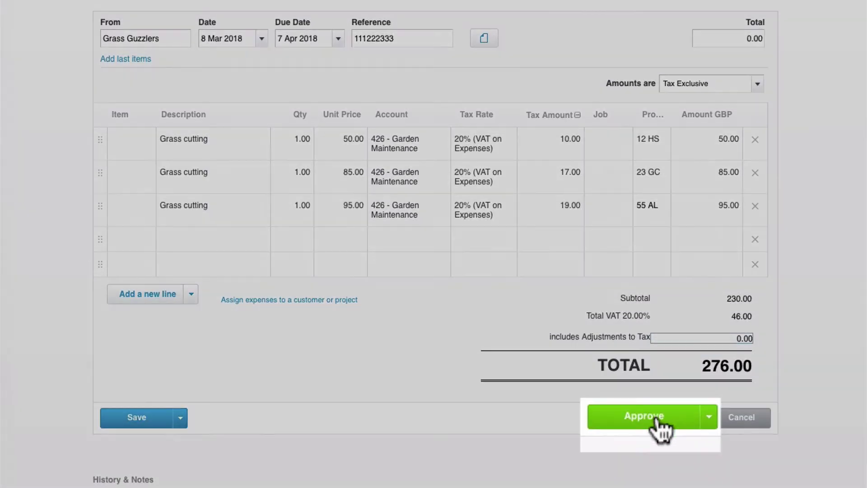
{"action": "left_click", "coordinate": [658, 420]}
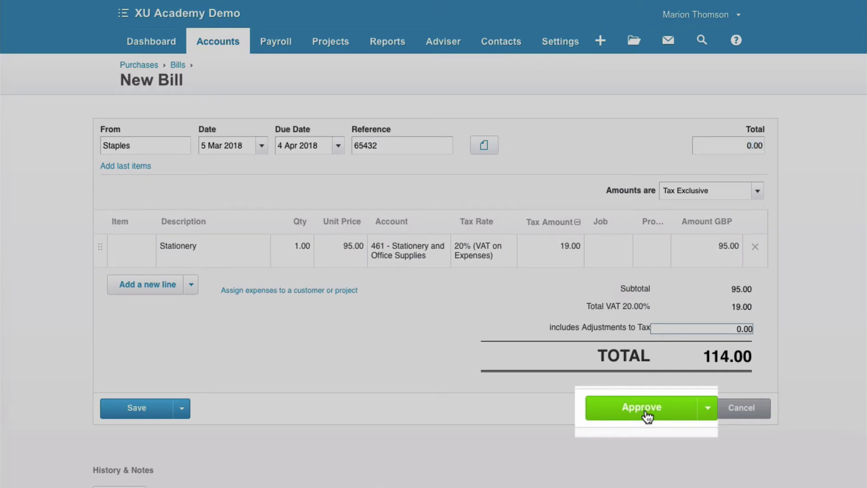
{"action": "left_click", "coordinate": [641, 408]}
{"action": "scroll", "coordinate": [532, 185], "scroll_direction": "up", "scroll_amount": 2}
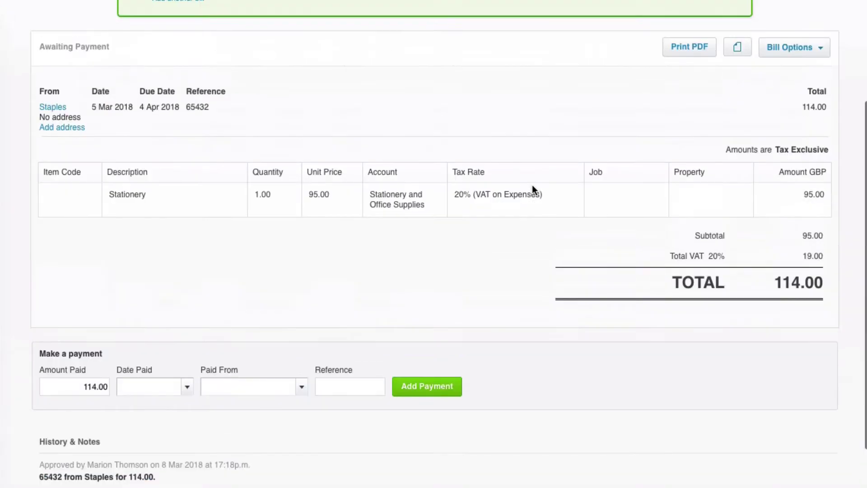
{"action": "scroll", "coordinate": [532, 185], "scroll_direction": "up", "scroll_amount": 4}
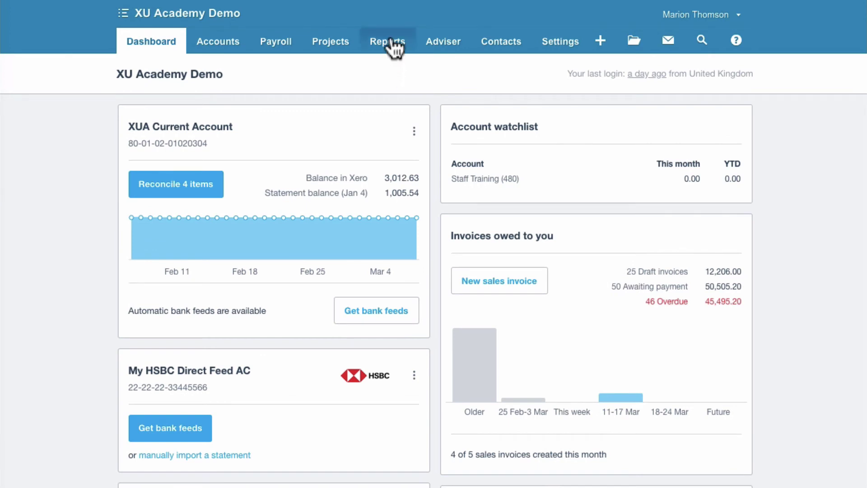
Open the Profit and Loss report with its date range kept at 1–31 March 2018
{"action": "left_click", "coordinate": [393, 44]}
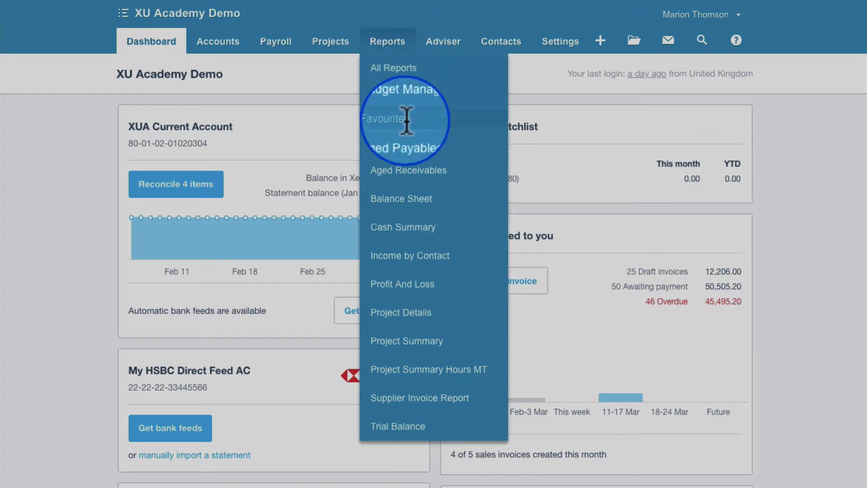
{"action": "left_click", "coordinate": [393, 286]}
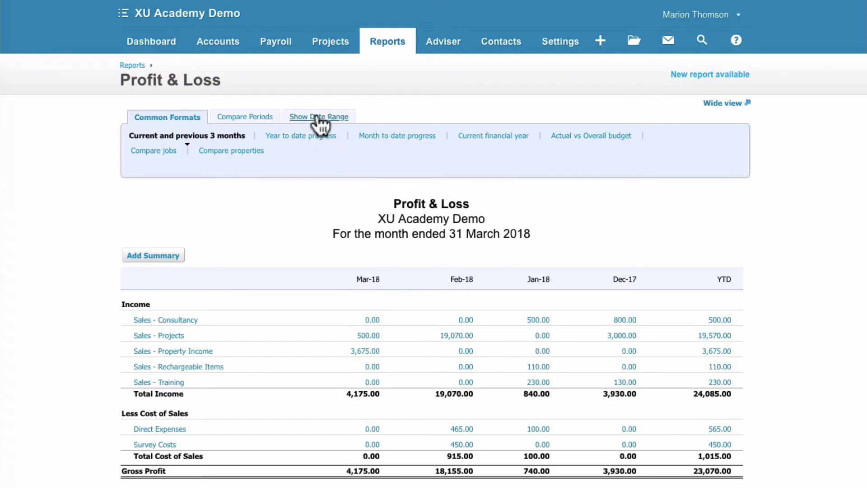
{"action": "left_click", "coordinate": [319, 117]}
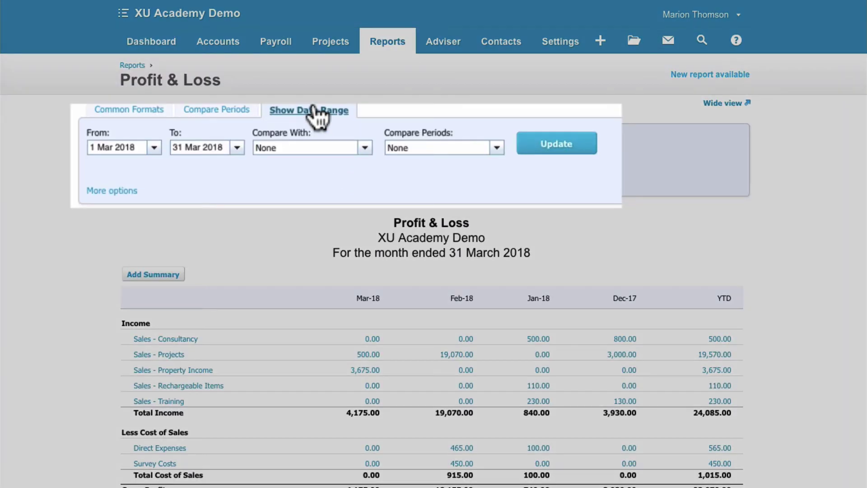
{"action": "left_click", "coordinate": [157, 145]}
{"action": "left_click", "coordinate": [260, 154]}
{"action": "left_click", "coordinate": [260, 154]}
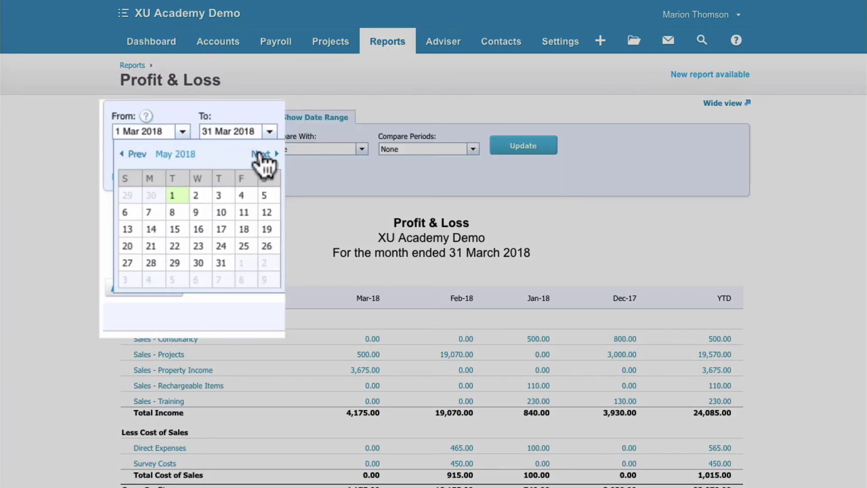
{"action": "left_click", "coordinate": [260, 154]}
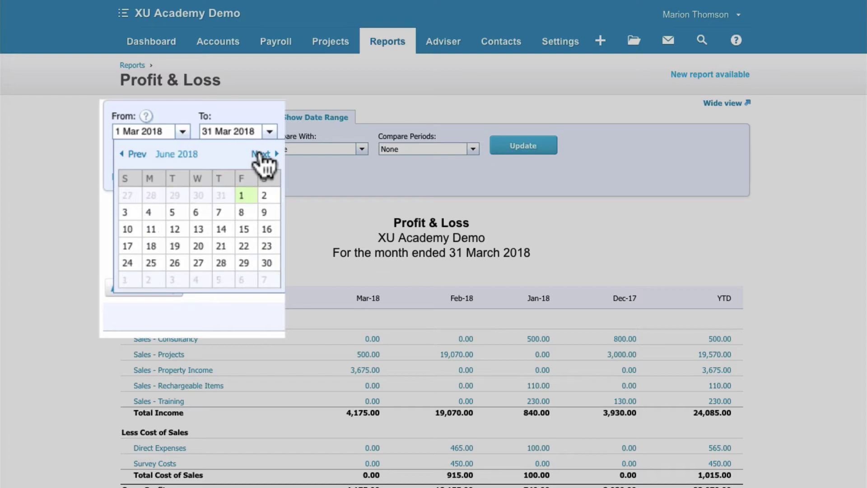
{"action": "left_click", "coordinate": [136, 154]}
{"action": "left_click", "coordinate": [135, 154]}
{"action": "left_click", "coordinate": [135, 154]}
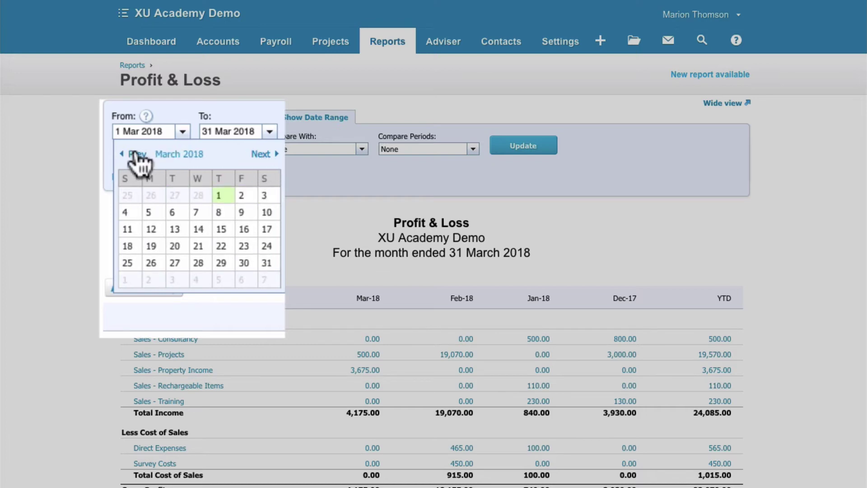
{"action": "left_click", "coordinate": [219, 195]}
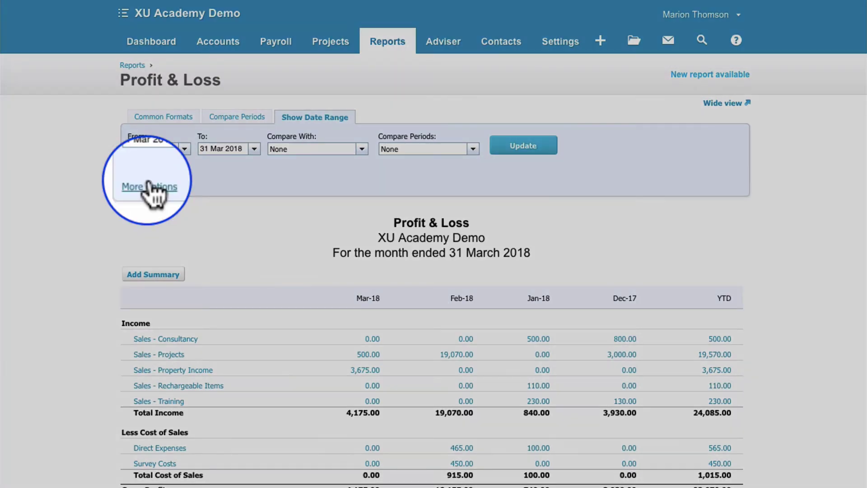
Set the report's property filter to All Properties and update the Profit and Loss
{"action": "left_click", "coordinate": [151, 186]}
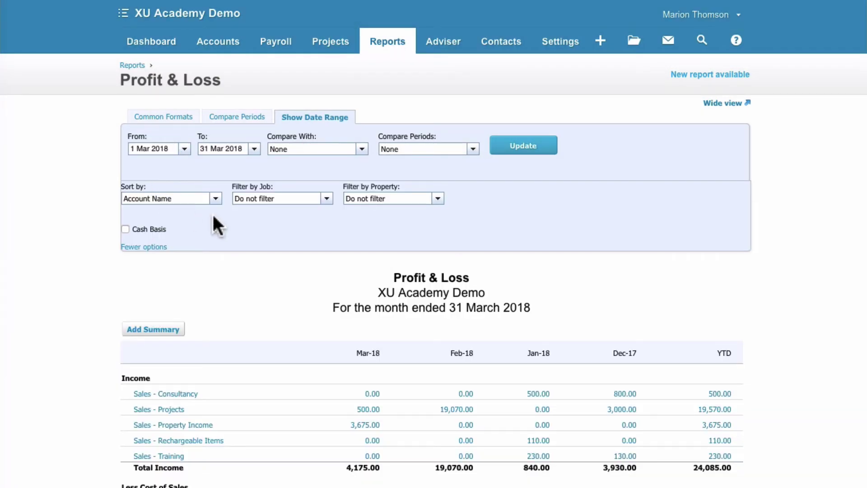
{"action": "left_click", "coordinate": [437, 198]}
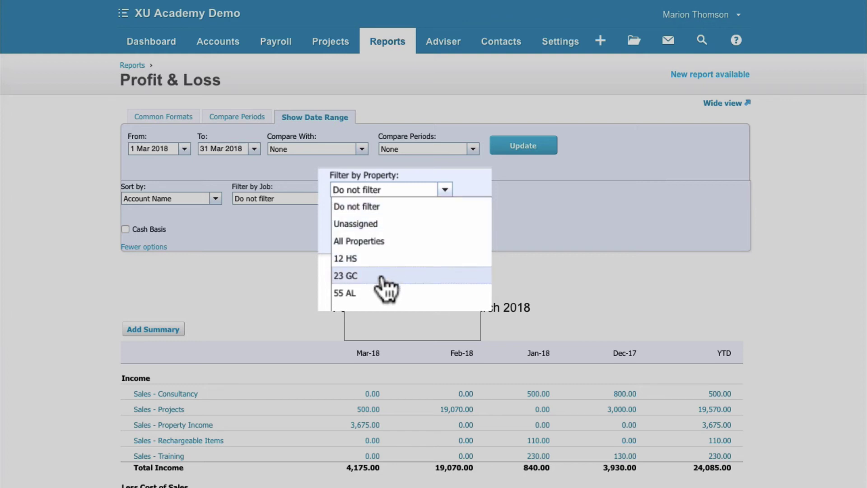
{"action": "left_click", "coordinate": [383, 242]}
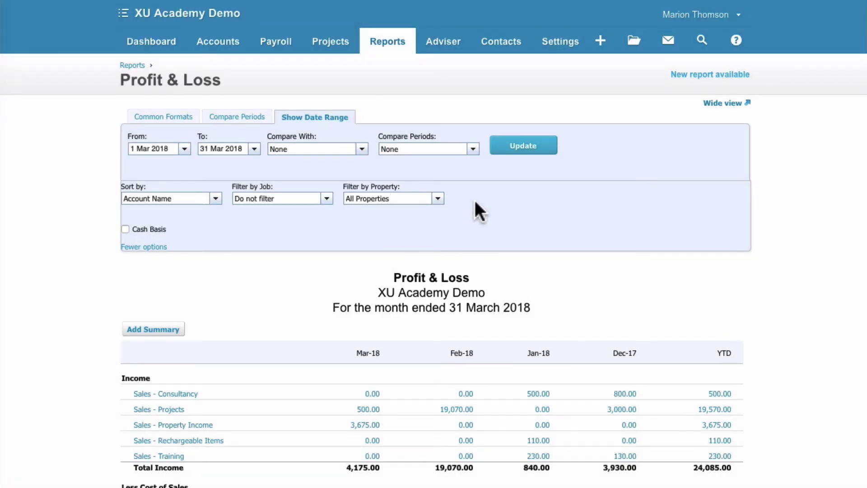
{"action": "left_click", "coordinate": [522, 148]}
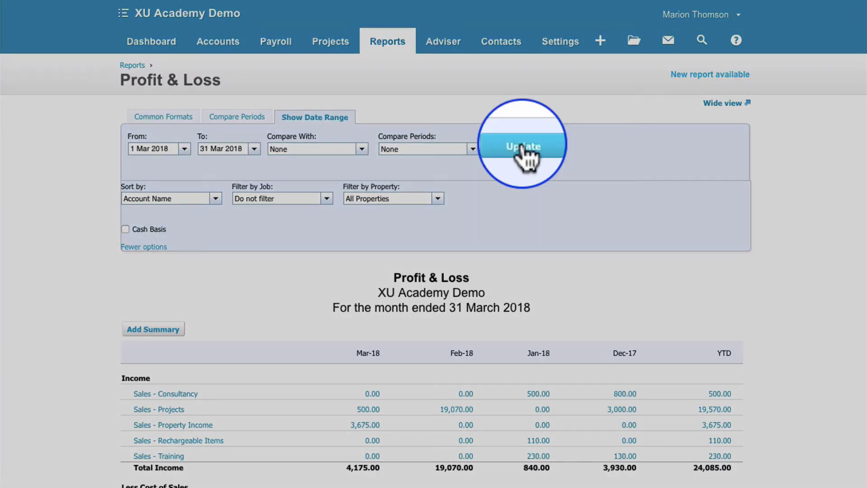
{"action": "scroll", "coordinate": [539, 262], "scroll_direction": "down", "scroll_amount": 3}
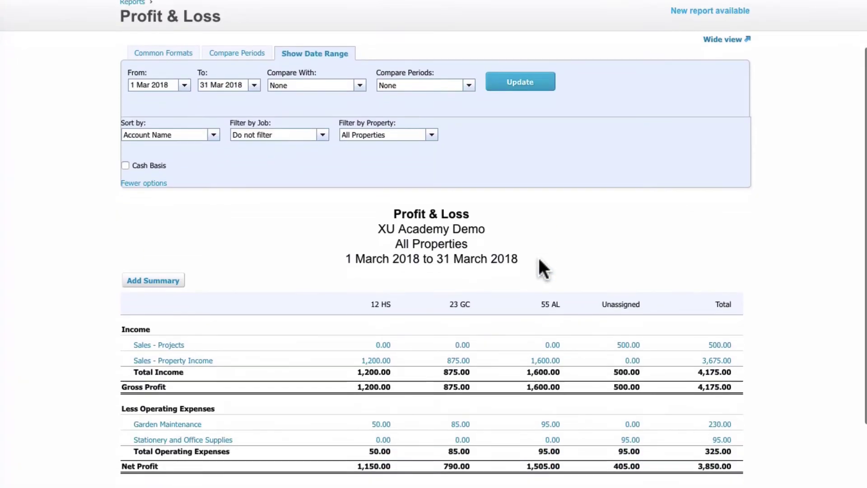
{"action": "scroll", "coordinate": [464, 248], "scroll_direction": "down", "scroll_amount": 3}
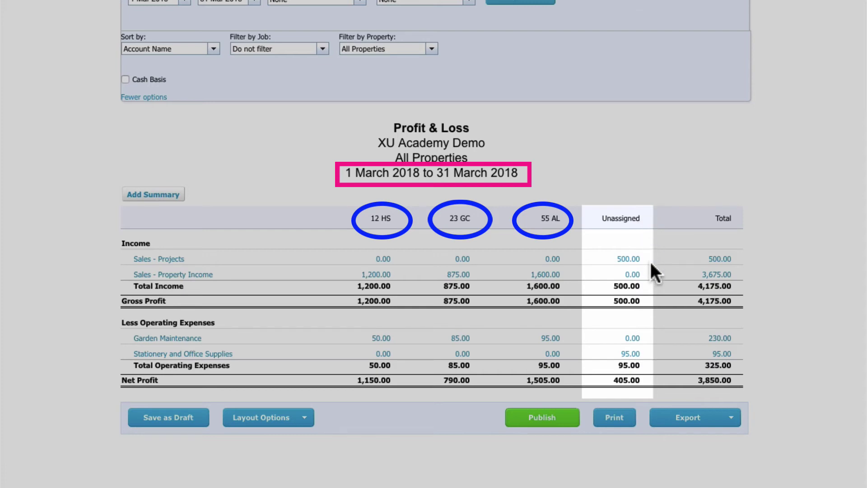
{"action": "scroll", "coordinate": [725, 236], "scroll_direction": "down", "scroll_amount": 1}
{"action": "scroll", "coordinate": [726, 240], "scroll_direction": "up", "scroll_amount": 1}
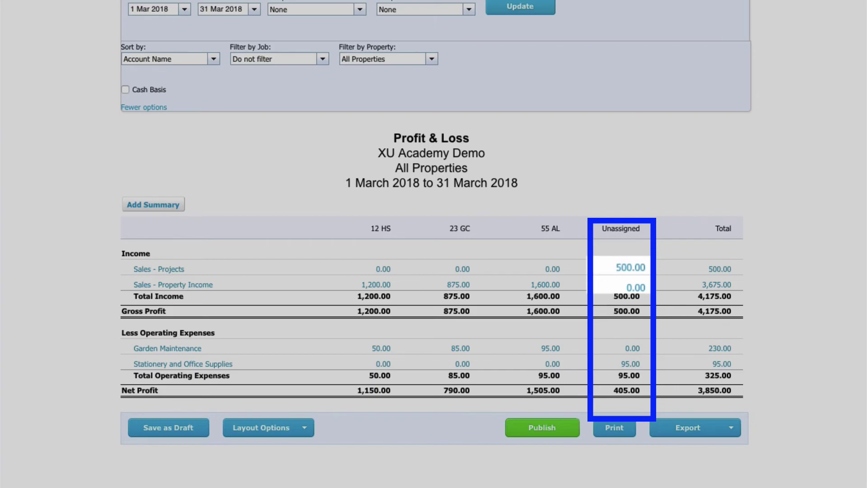
{"action": "scroll", "coordinate": [600, 289], "scroll_direction": "down", "scroll_amount": 1}
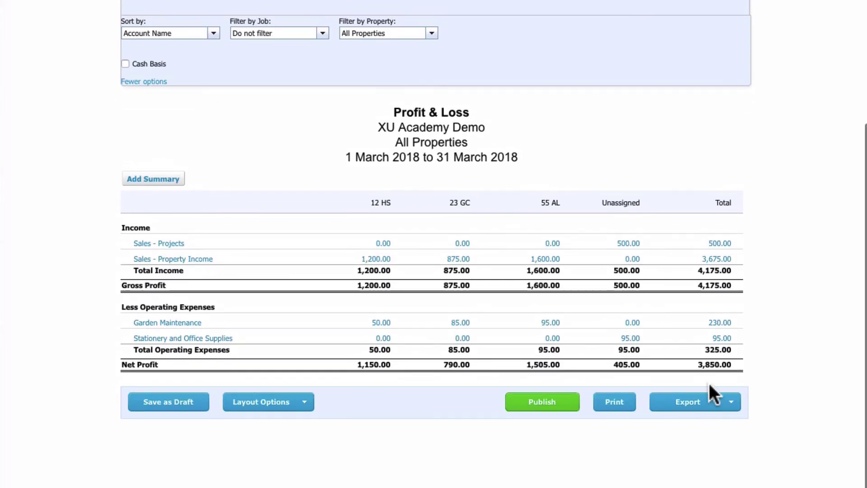
{"action": "left_click", "coordinate": [713, 401]}
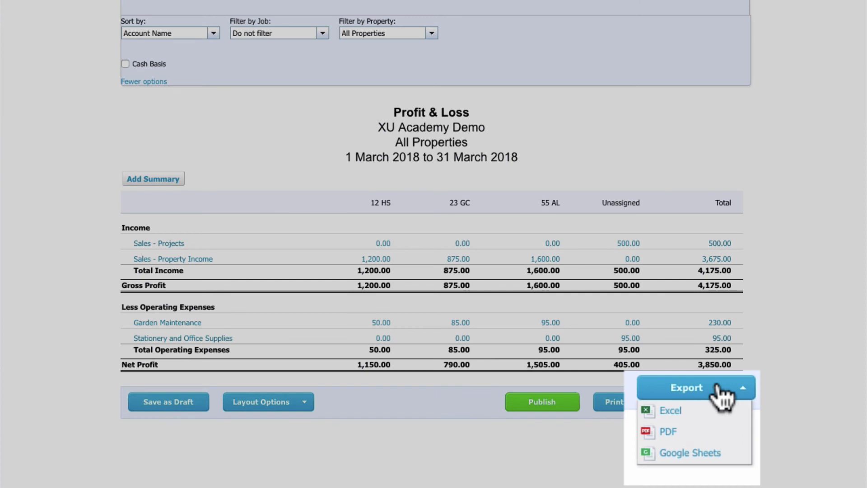
{"action": "scroll", "coordinate": [606, 172], "scroll_direction": "up", "scroll_amount": 4}
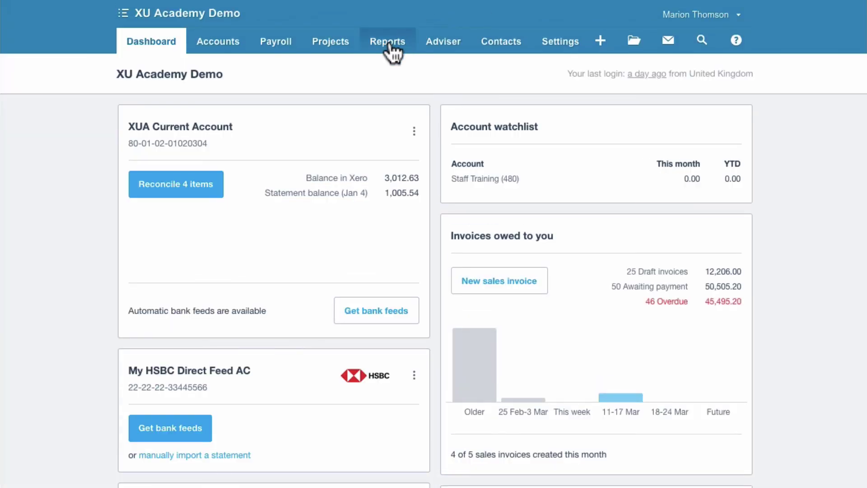
Open the New Profit and Loss from All Reports, set to This Month (March 2018), and update
{"action": "left_click", "coordinate": [388, 45]}
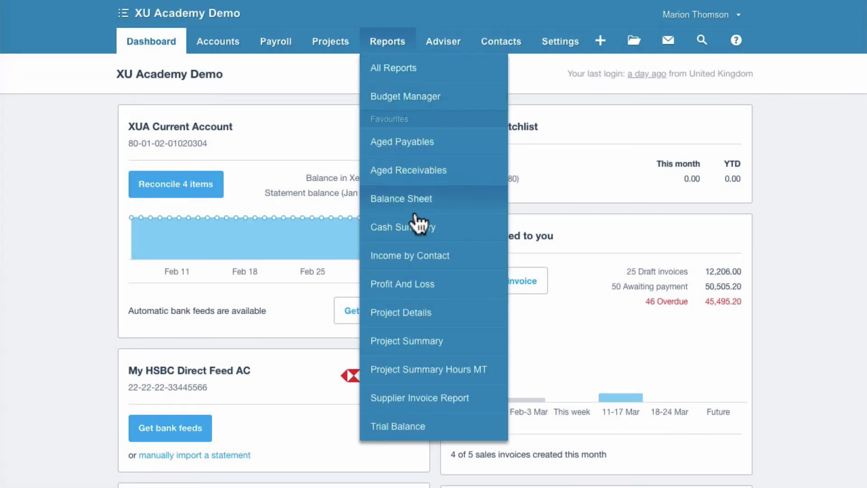
{"action": "left_click", "coordinate": [391, 70]}
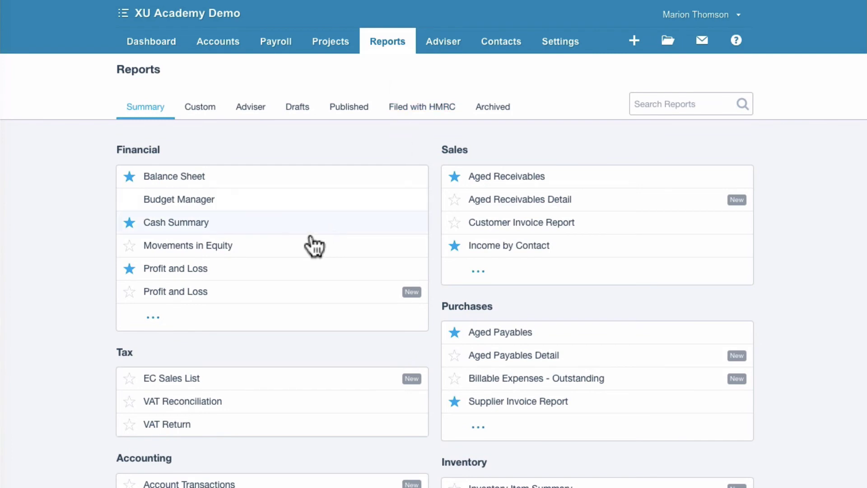
{"action": "scroll", "coordinate": [275, 259], "scroll_direction": "down", "scroll_amount": 1}
{"action": "scroll", "coordinate": [271, 260], "scroll_direction": "down", "scroll_amount": 1}
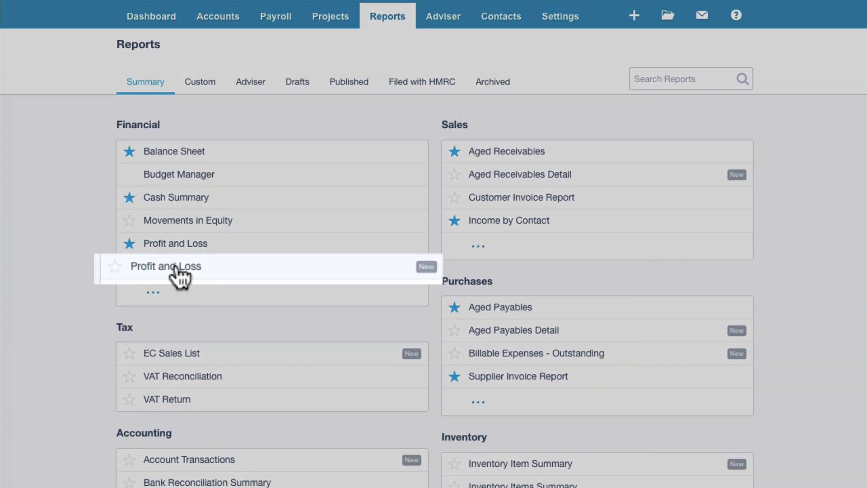
{"action": "left_click", "coordinate": [177, 269]}
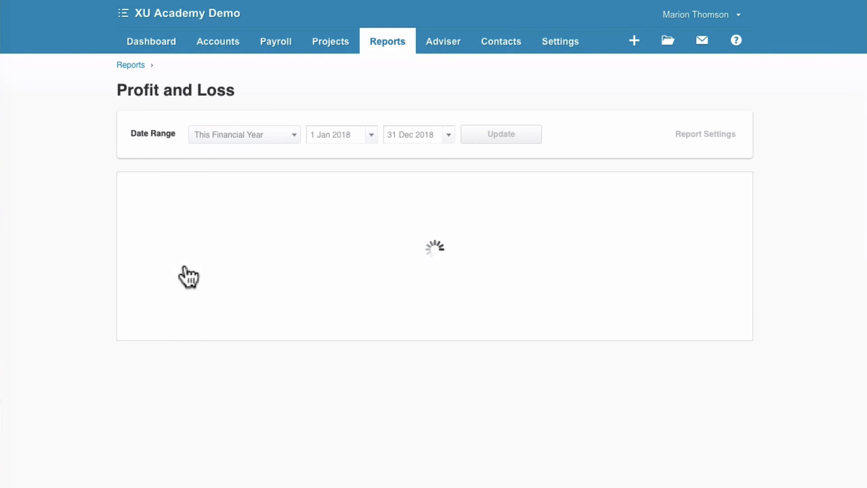
{"action": "left_click", "coordinate": [294, 144]}
{"action": "left_click", "coordinate": [292, 157]}
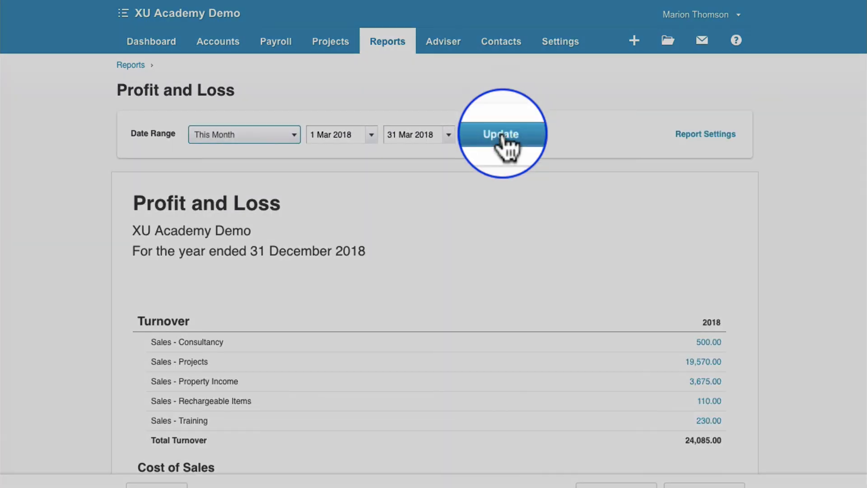
{"action": "left_click", "coordinate": [501, 134]}
{"action": "scroll", "coordinate": [546, 268], "scroll_direction": "down", "scroll_amount": 2}
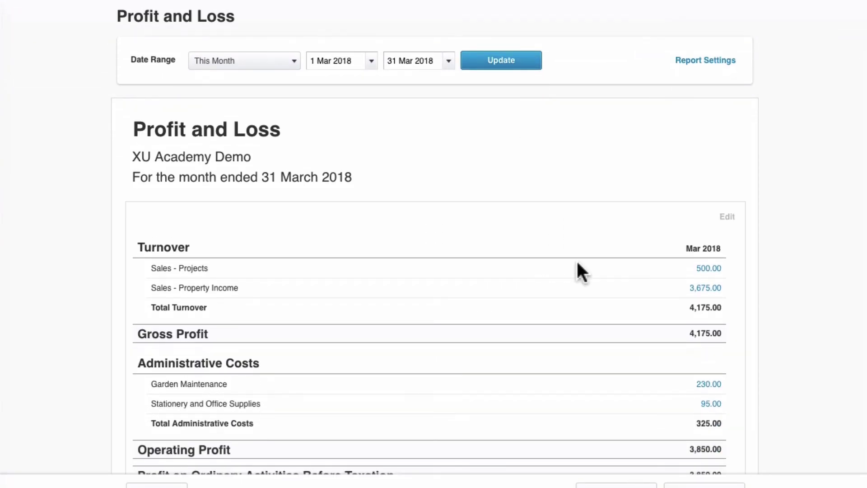
{"action": "scroll", "coordinate": [623, 321], "scroll_direction": "down", "scroll_amount": 3}
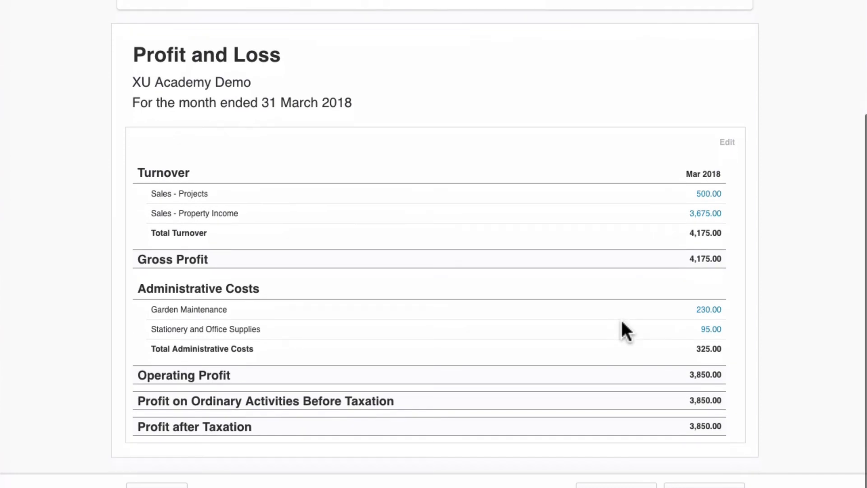
{"action": "scroll", "coordinate": [622, 322], "scroll_direction": "up", "scroll_amount": 3}
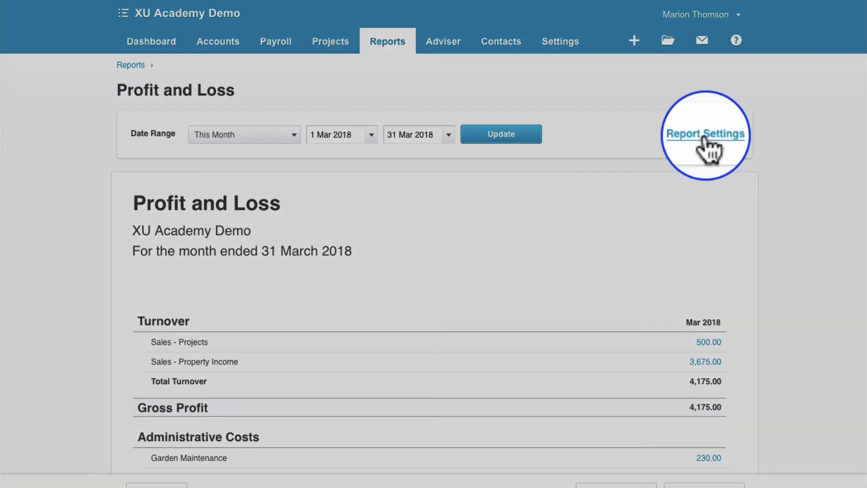
Filter the Profit and Loss to property 12 HS only, showing turnover 1,200.00
{"action": "left_click", "coordinate": [704, 135]}
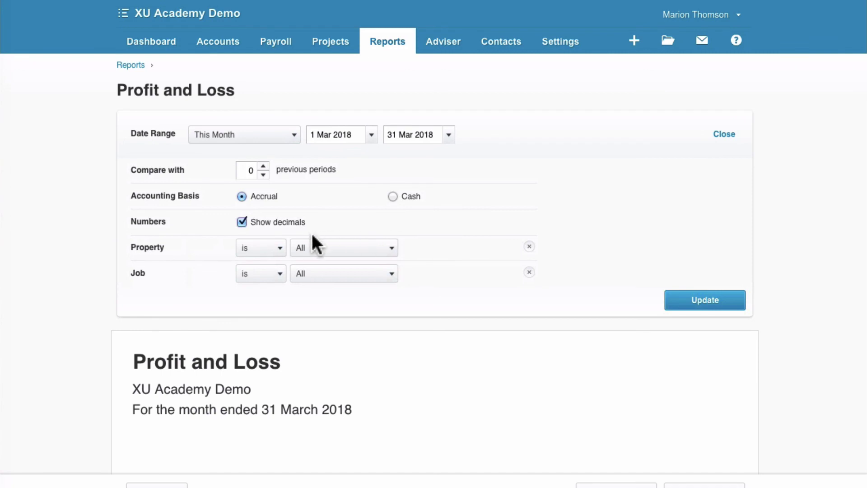
{"action": "left_click", "coordinate": [394, 252]}
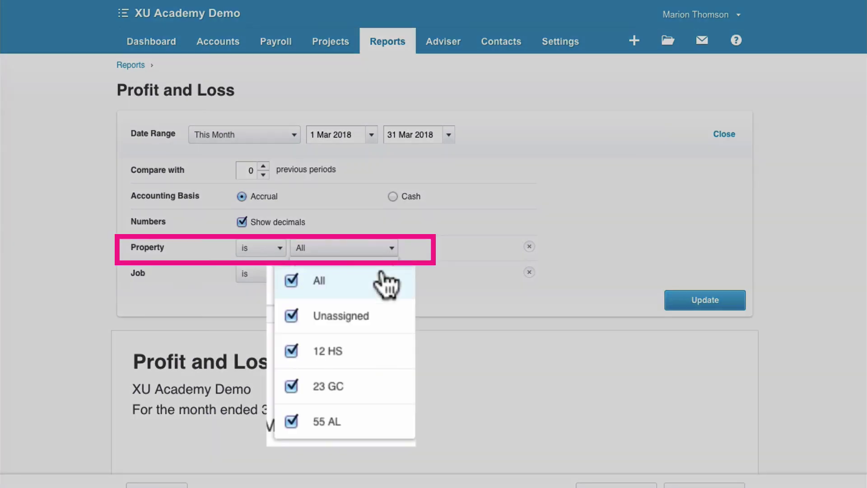
{"action": "left_click", "coordinate": [292, 284]}
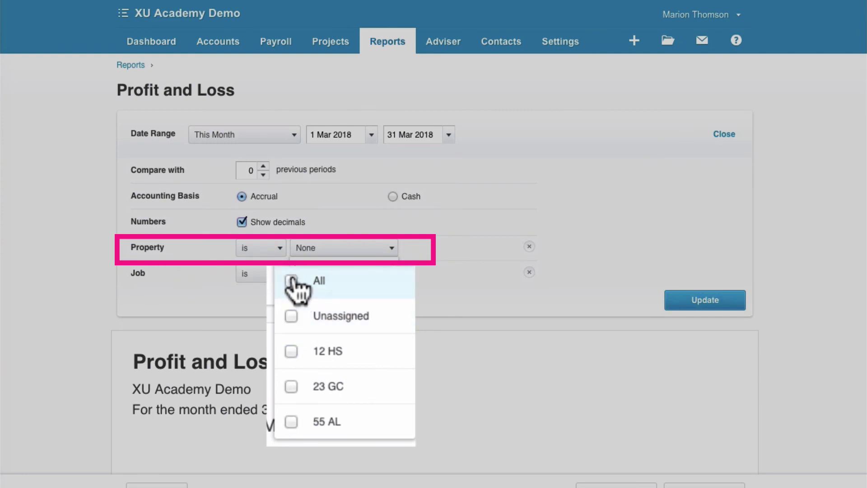
{"action": "left_click", "coordinate": [292, 350]}
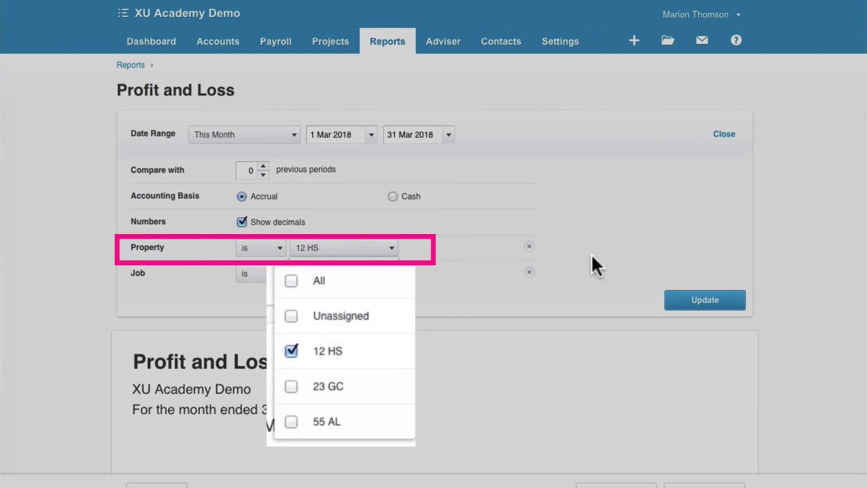
{"action": "left_click", "coordinate": [689, 302]}
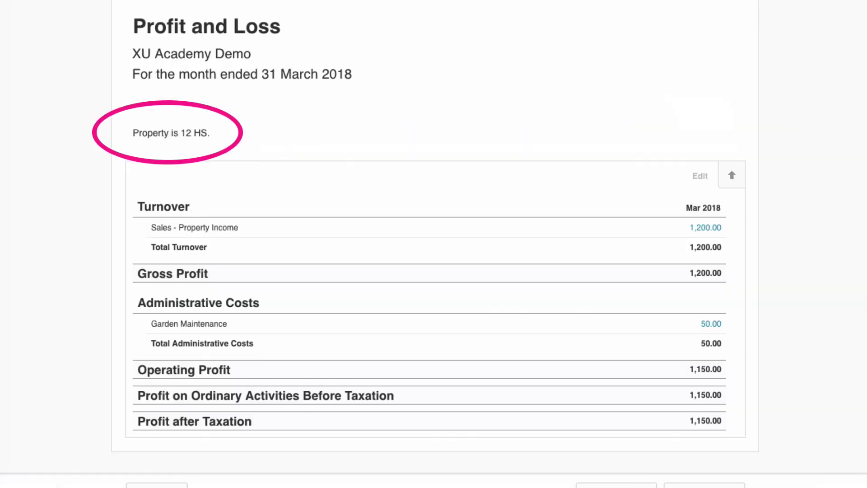
{"action": "scroll", "coordinate": [434, 244], "scroll_direction": "up", "scroll_amount": 1}
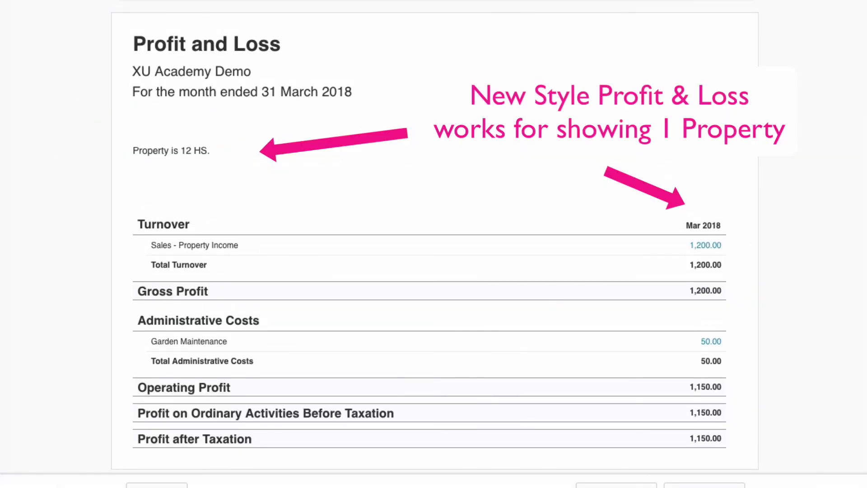